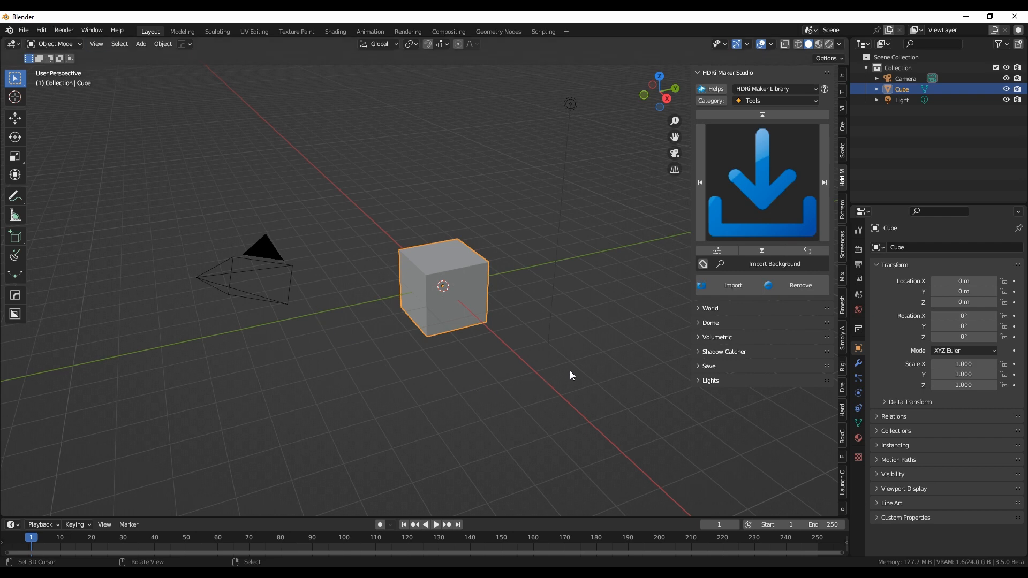
- Bring up the HDRi Maker add-on preferences and enlarge the Preferences window
{"action": "left_click", "coordinate": [722, 256]}
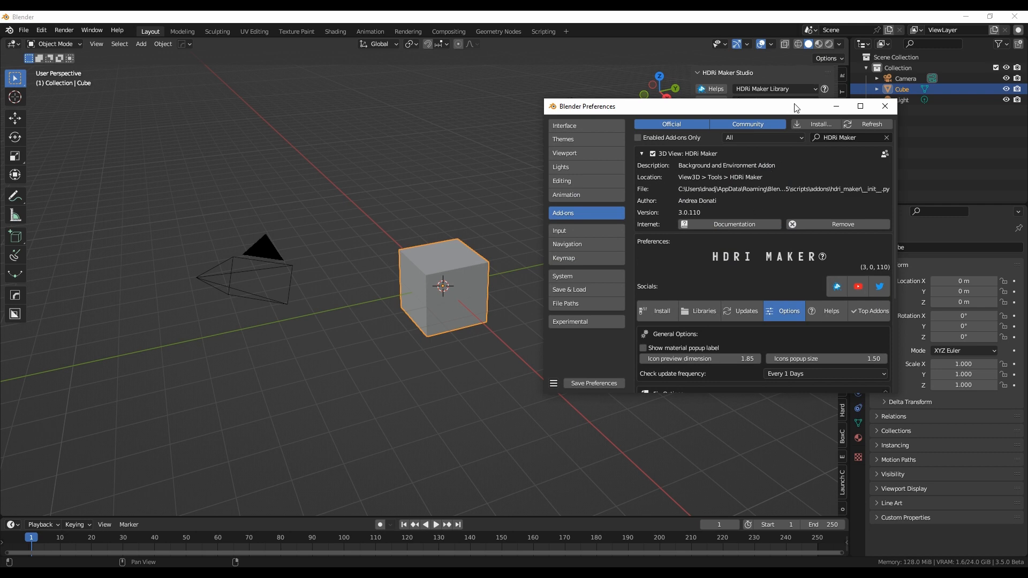
{"action": "left_click_drag", "start_coordinate": [792, 107], "coordinate": [484, 139]}
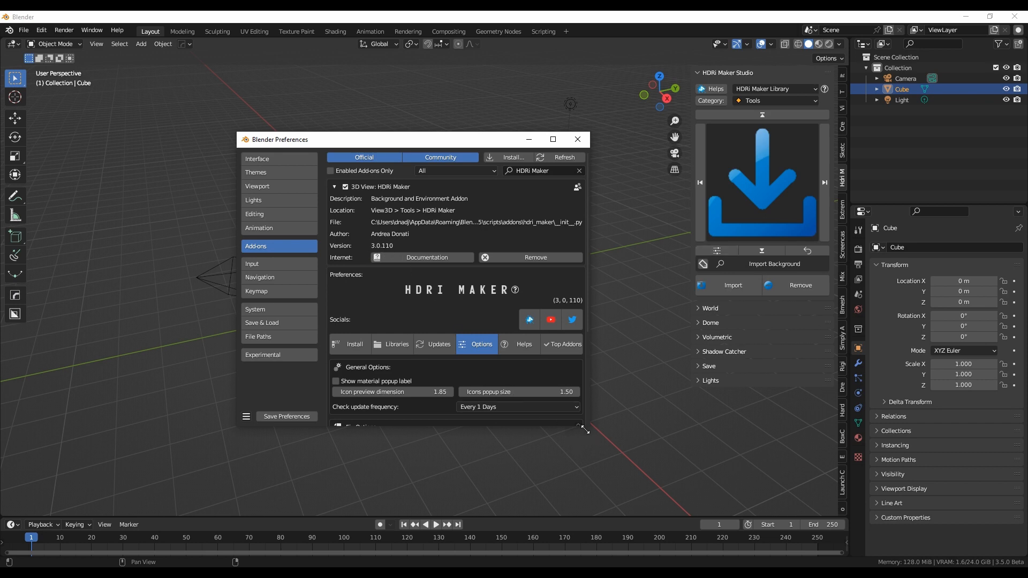
{"action": "left_click_drag", "start_coordinate": [585, 430], "coordinate": [643, 499]}
{"action": "left_click_drag", "start_coordinate": [537, 143], "coordinate": [528, 93]}
{"action": "scroll", "coordinate": [452, 221], "scroll_direction": "down", "scroll_amount": 3}
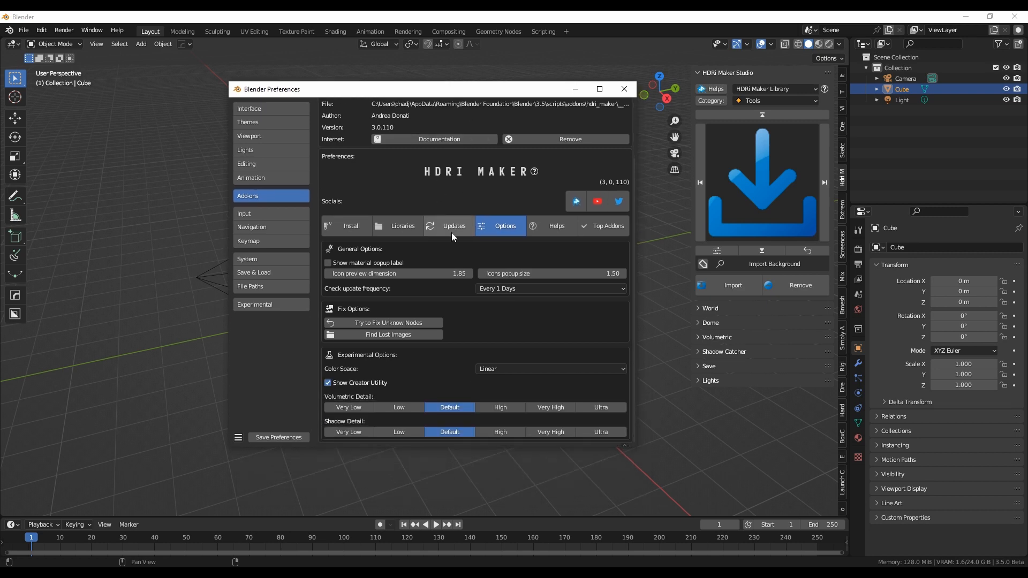
- Switch HDRi Maker to its Libraries settings showing library paths and asset browser options
{"action": "left_click", "coordinate": [398, 228]}
{"action": "scroll", "coordinate": [398, 227], "scroll_direction": "up", "scroll_amount": 3}
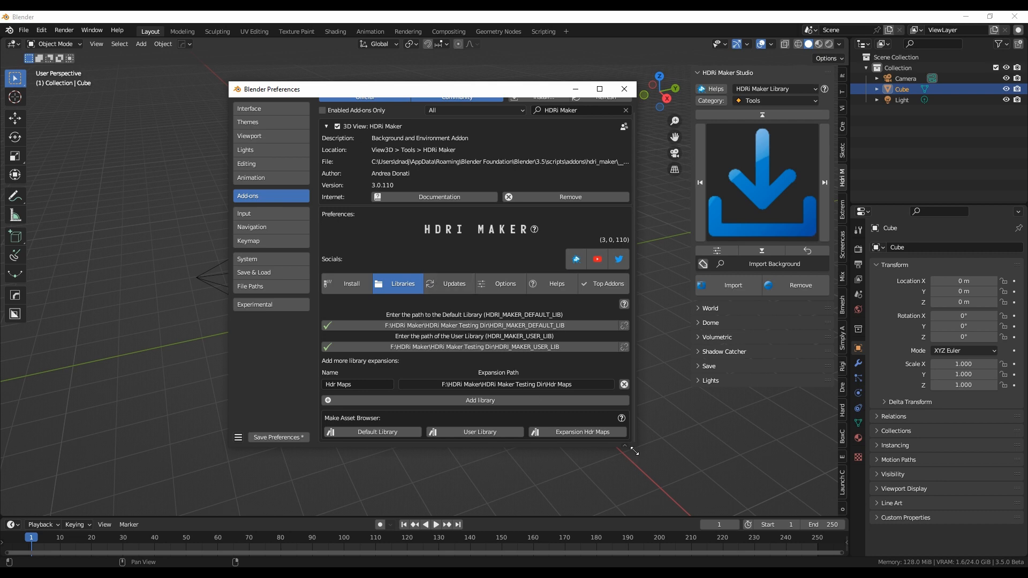
{"action": "left_click_drag", "start_coordinate": [633, 452], "coordinate": [660, 476]}
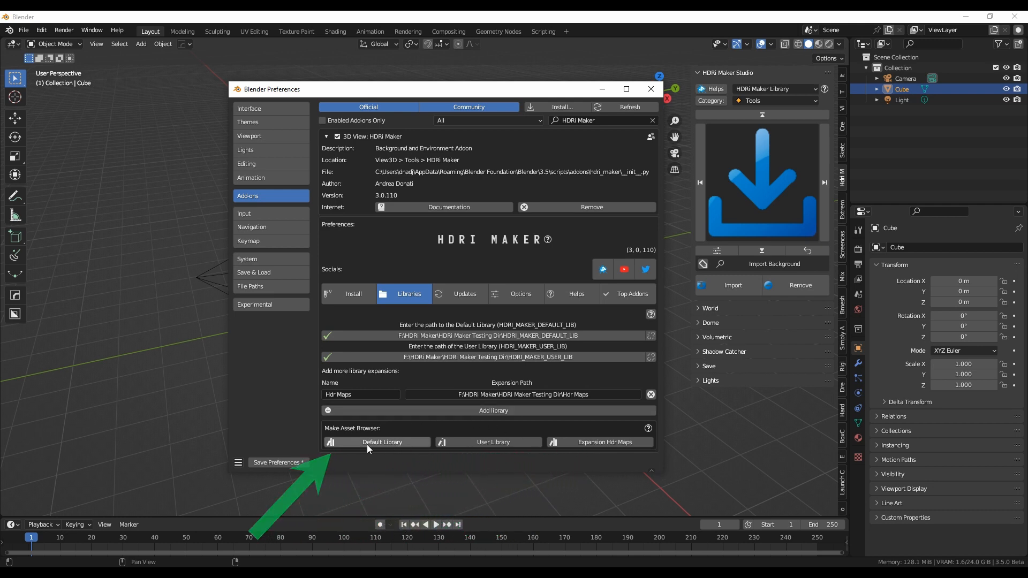
- Build the asset browser for the HDRi Maker default library, confirming Yes and OK
{"action": "left_click", "coordinate": [391, 445]}
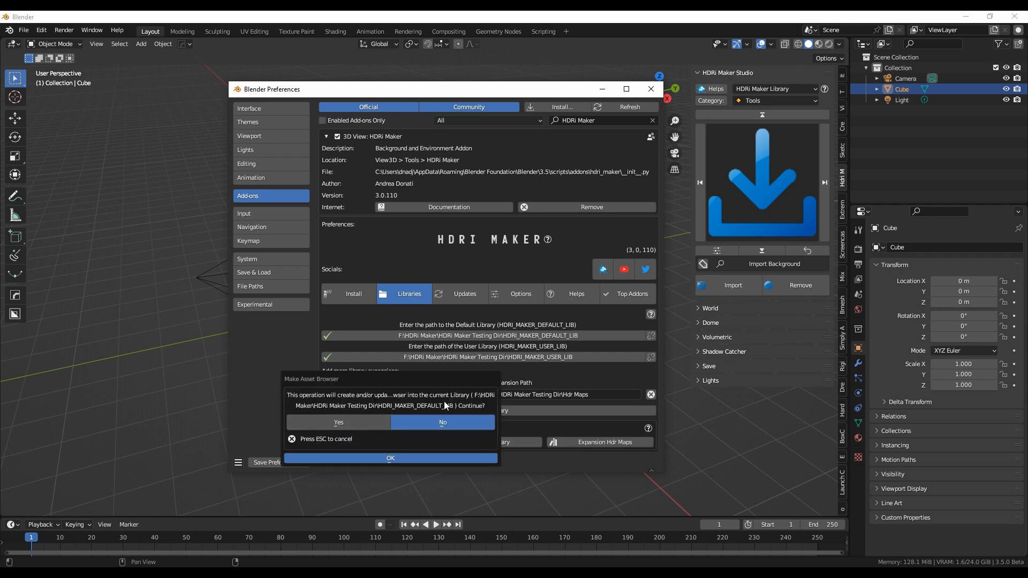
{"action": "left_click", "coordinate": [361, 422]}
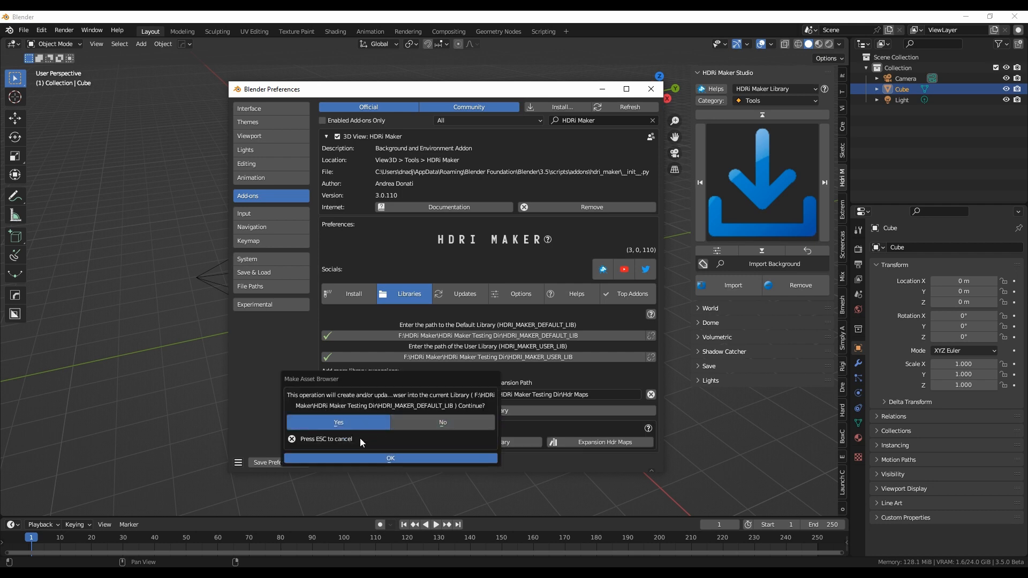
{"action": "left_click", "coordinate": [407, 458]}
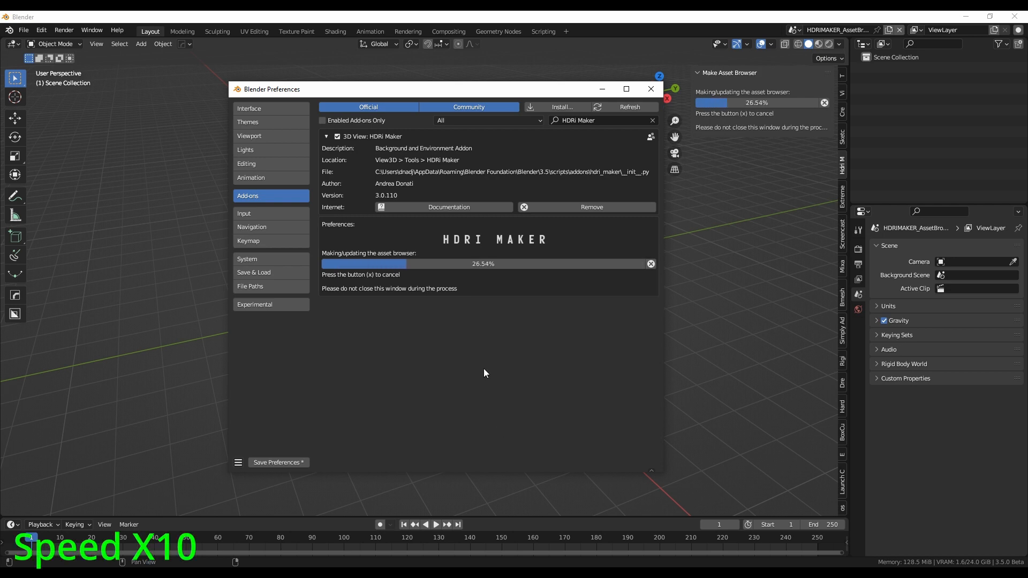
{"action": "left_click_drag", "start_coordinate": [544, 89], "coordinate": [520, 80]}
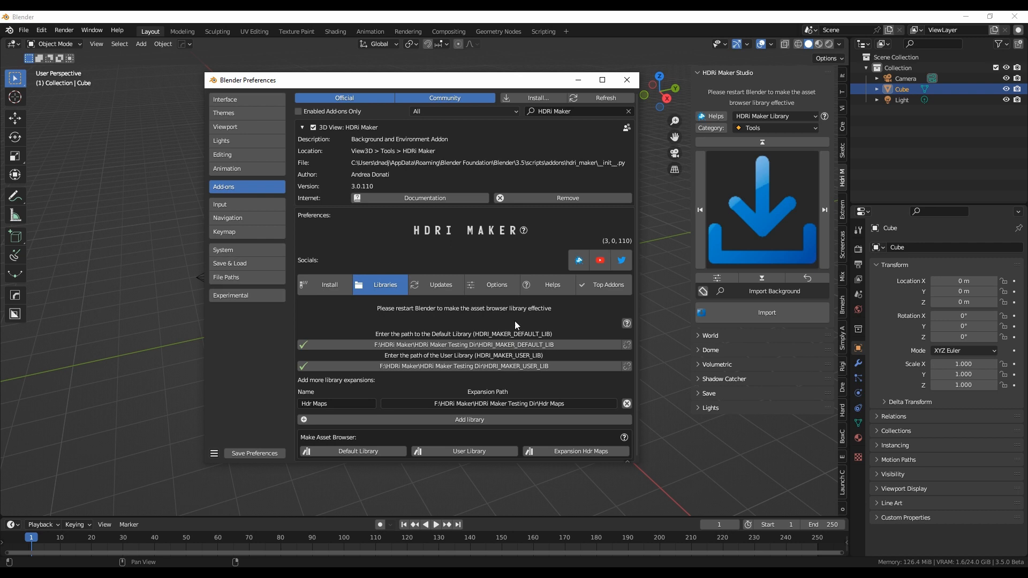
{"action": "scroll", "coordinate": [514, 320], "scroll_direction": "down", "scroll_amount": 1}
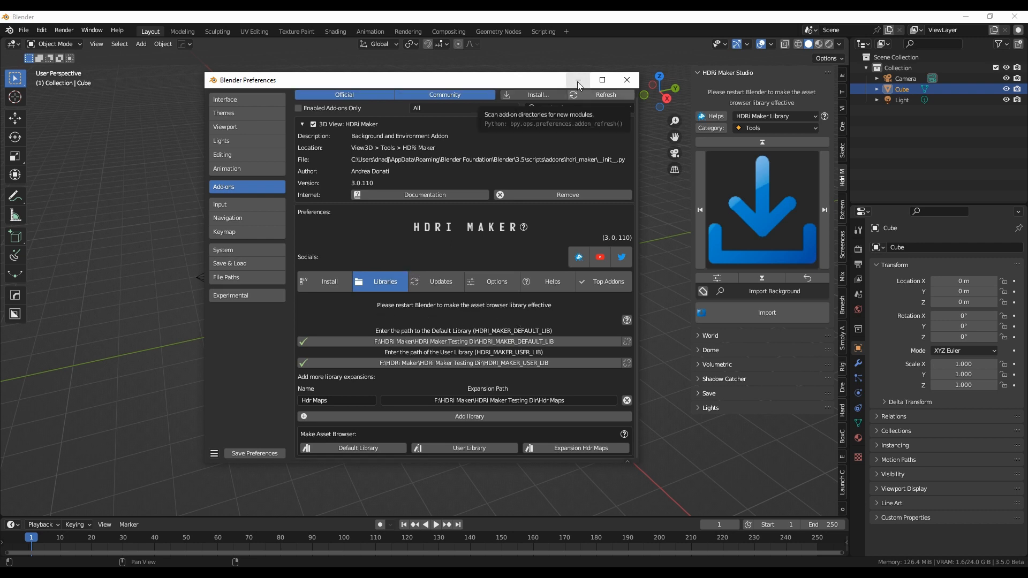
- Close Preferences and turn the bottom timeline into a taller Asset Browser
{"action": "left_click", "coordinate": [627, 81]}
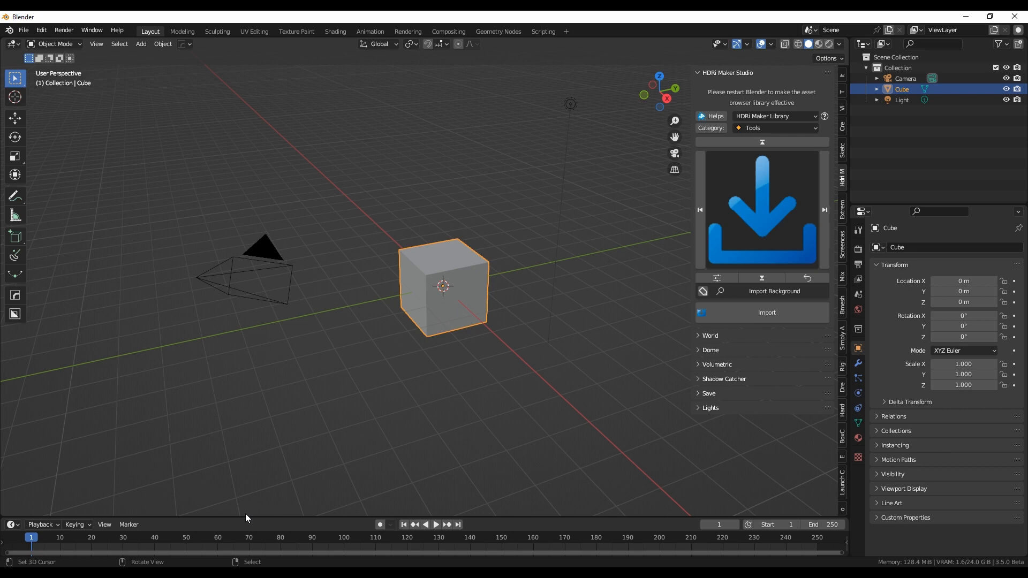
{"action": "left_click_drag", "start_coordinate": [247, 518], "coordinate": [274, 403]}
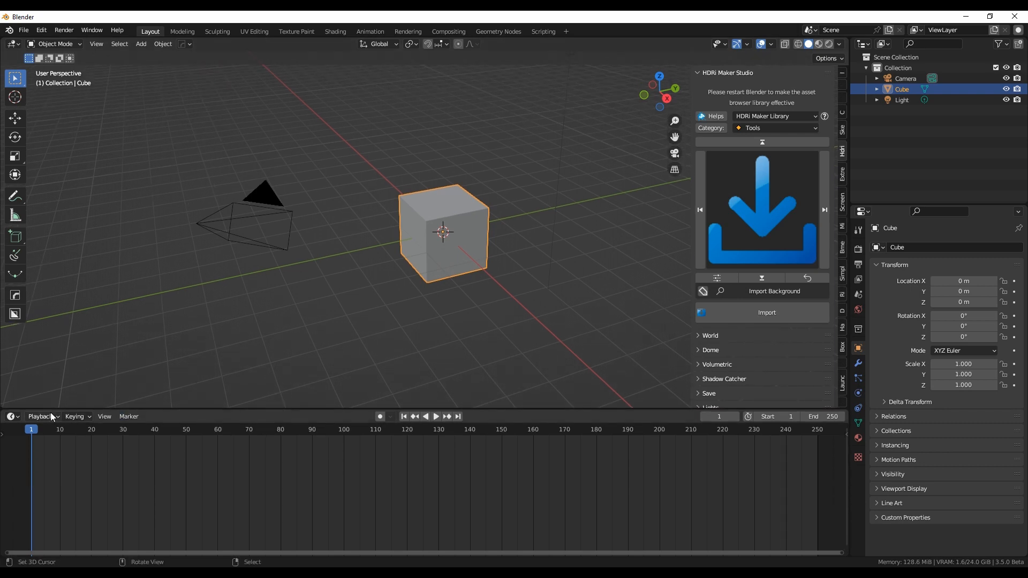
{"action": "left_click", "coordinate": [13, 417]}
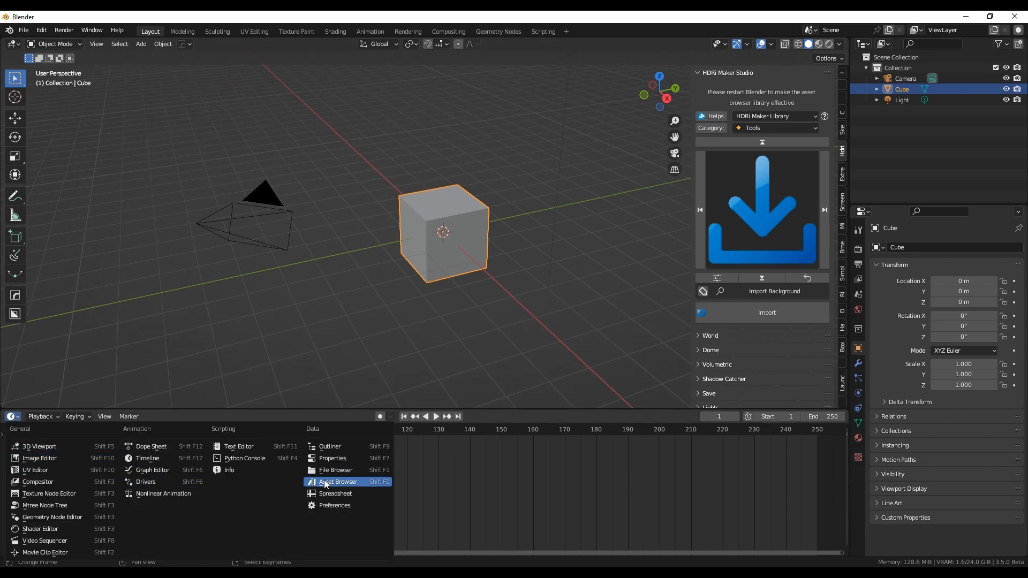
{"action": "left_click", "coordinate": [341, 483]}
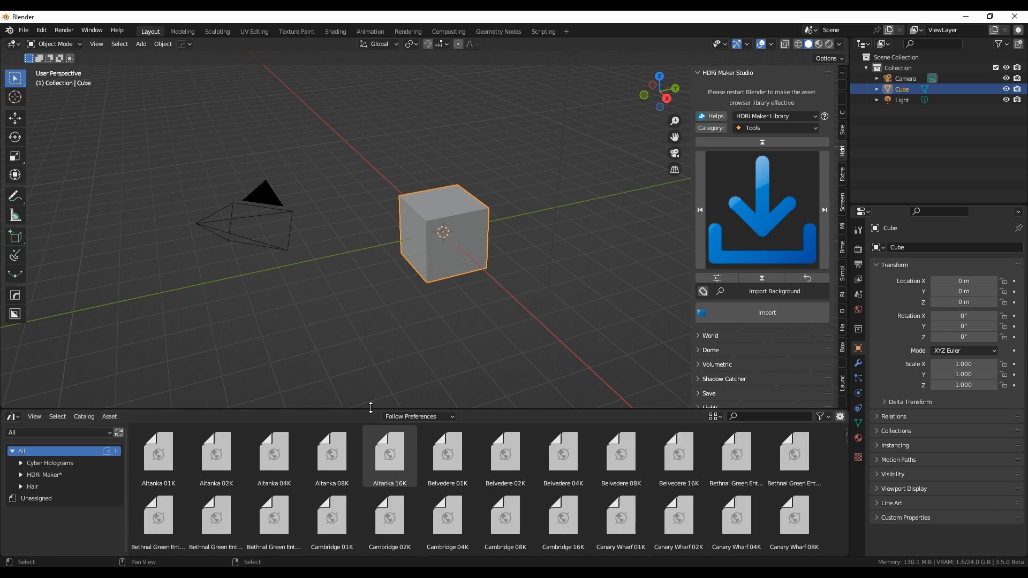
{"action": "left_click_drag", "start_coordinate": [370, 410], "coordinate": [387, 312]}
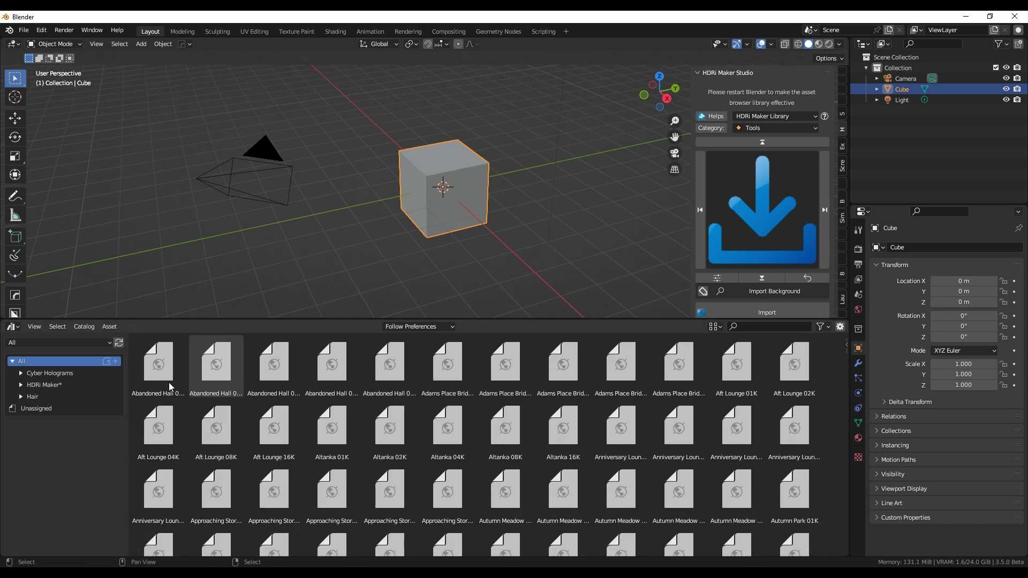
- Expand HDRi Maker > Default Library to show its resolution groups and thumbnails
{"action": "left_click", "coordinate": [60, 386]}
{"action": "mouse_move", "coordinate": [56, 397]}
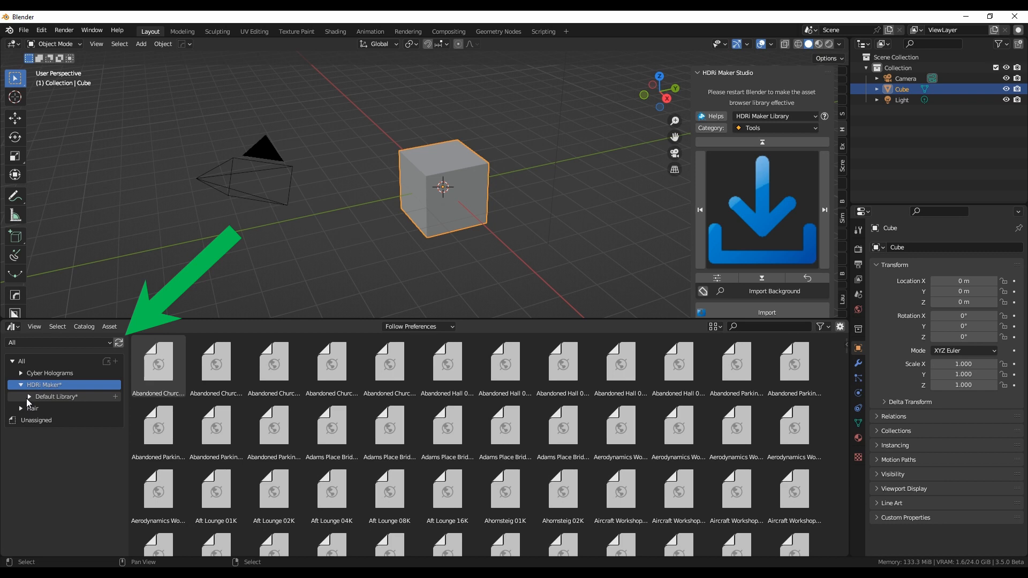
{"action": "left_click", "coordinate": [29, 397]}
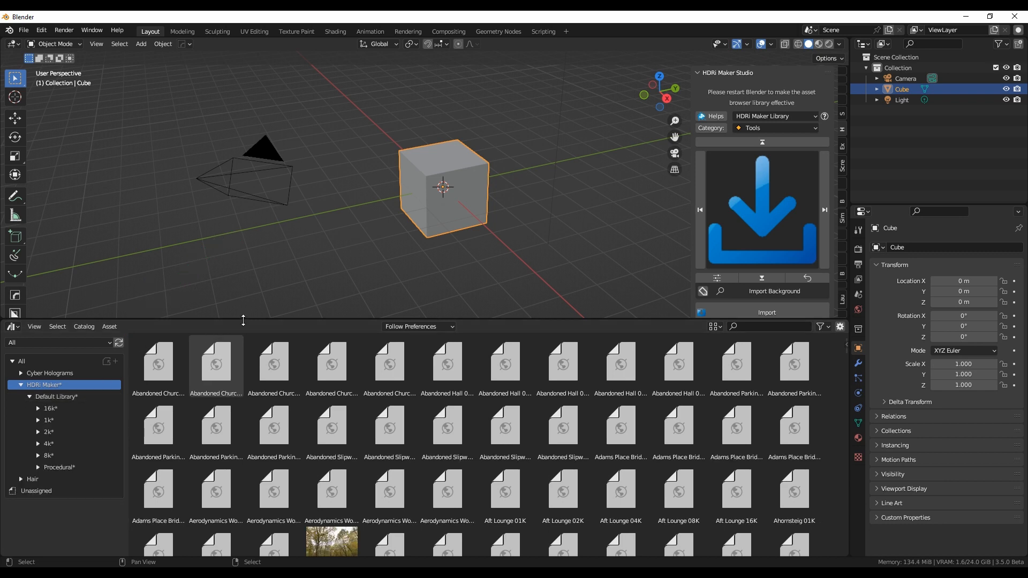
- Browse the Default Library's 4k catalog through Abandoned, Cave and City-Town Location HDRIs
{"action": "left_click_drag", "start_coordinate": [243, 320], "coordinate": [278, 212]}
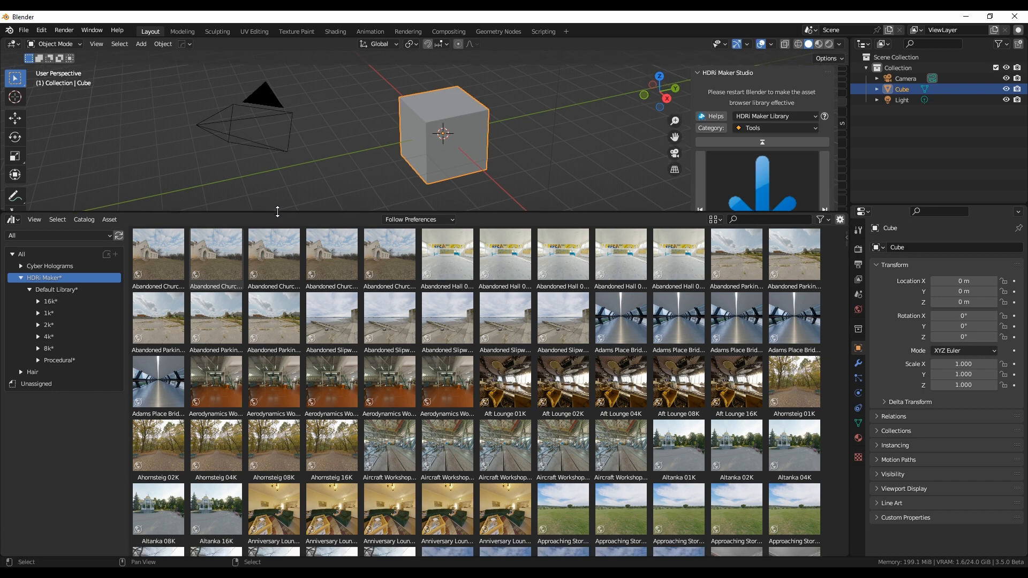
{"action": "left_click", "coordinate": [30, 290]}
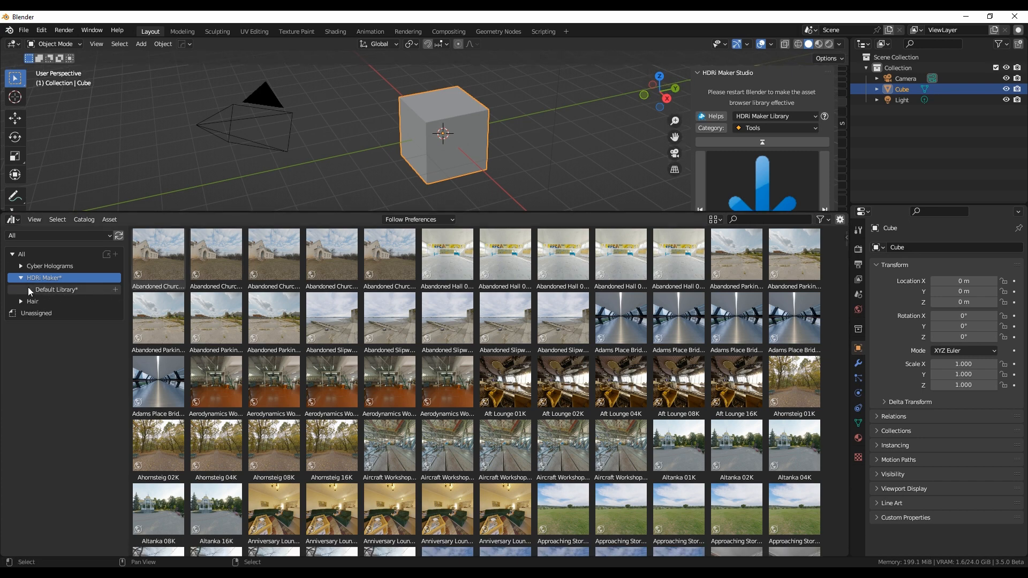
{"action": "left_click", "coordinate": [30, 289]}
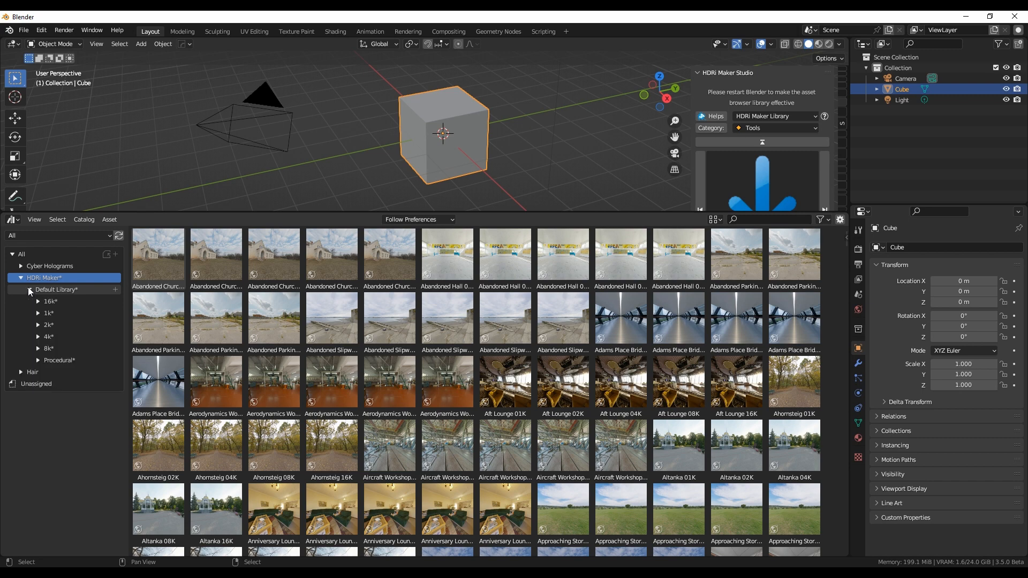
{"action": "left_click", "coordinate": [46, 338]}
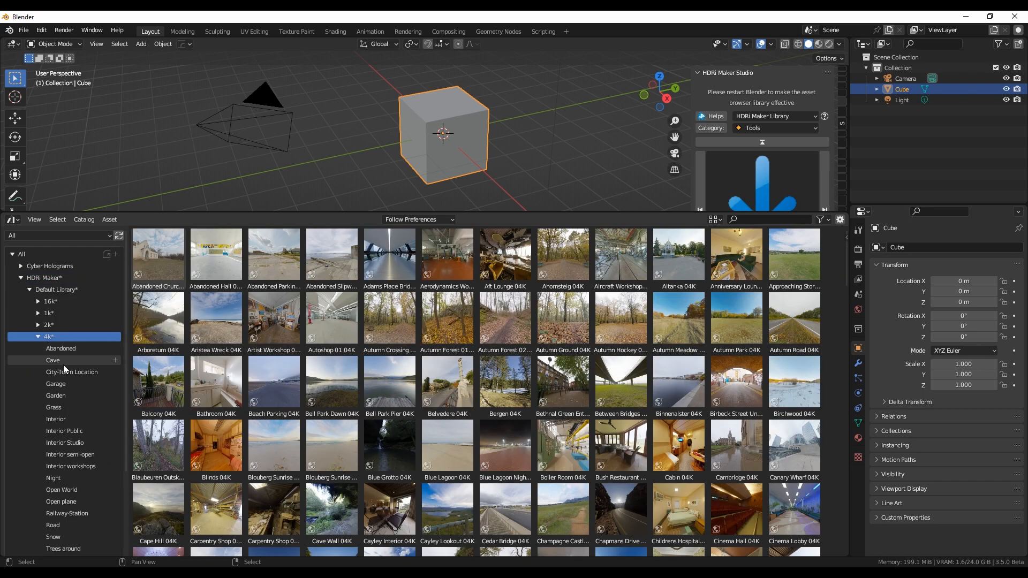
{"action": "left_click", "coordinate": [65, 348]}
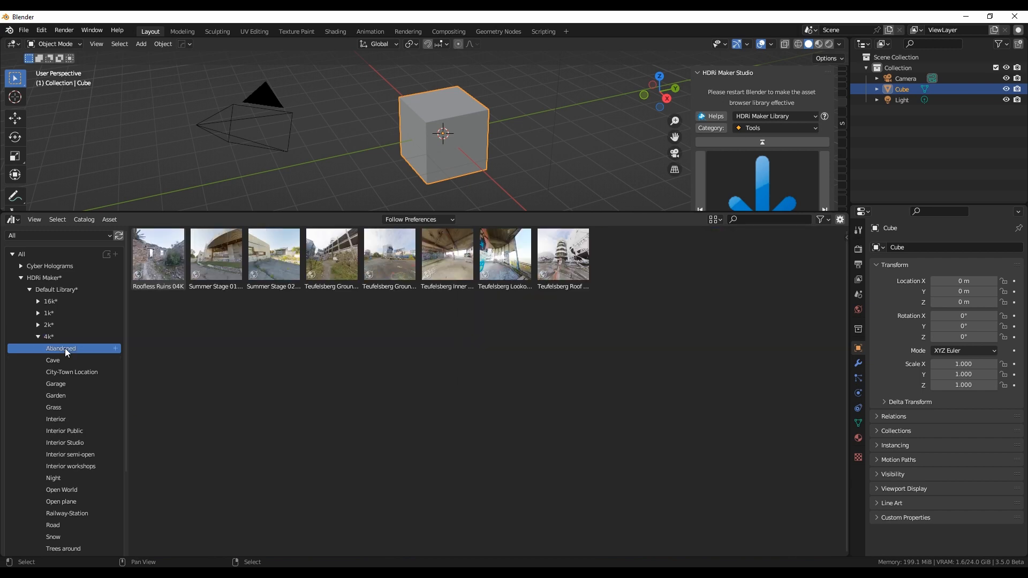
{"action": "left_click", "coordinate": [63, 359]}
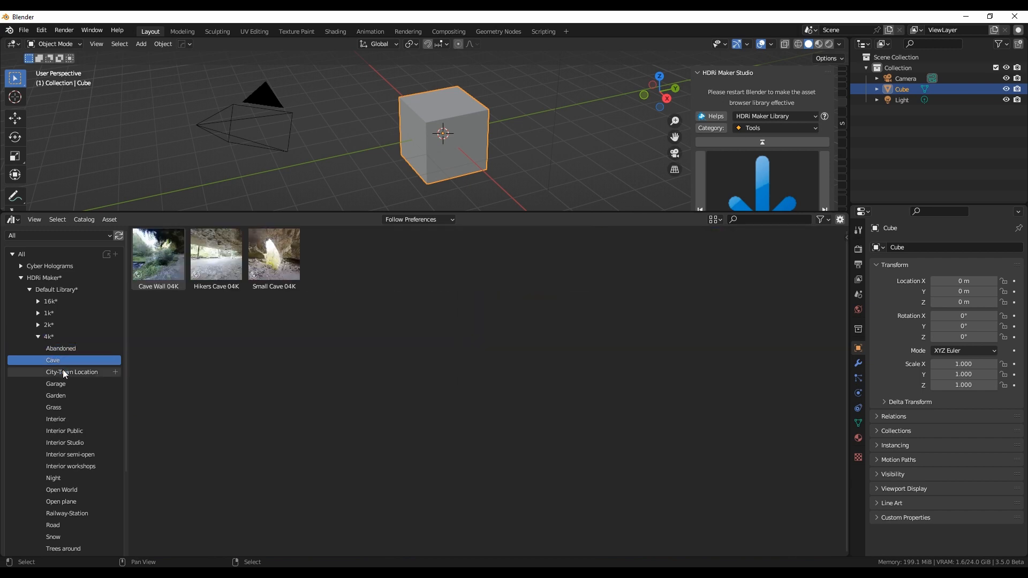
{"action": "left_click", "coordinate": [62, 369]}
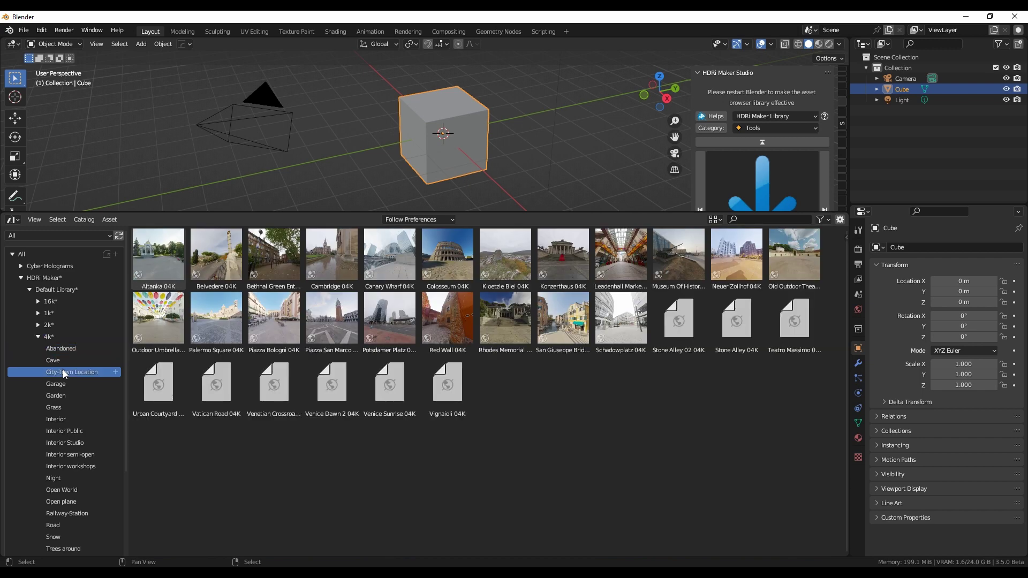
- Collapse the catalogs and turn the bottom area back into a short Timeline, enlarging the viewport
{"action": "left_click", "coordinate": [38, 337]}
{"action": "left_click", "coordinate": [29, 290]}
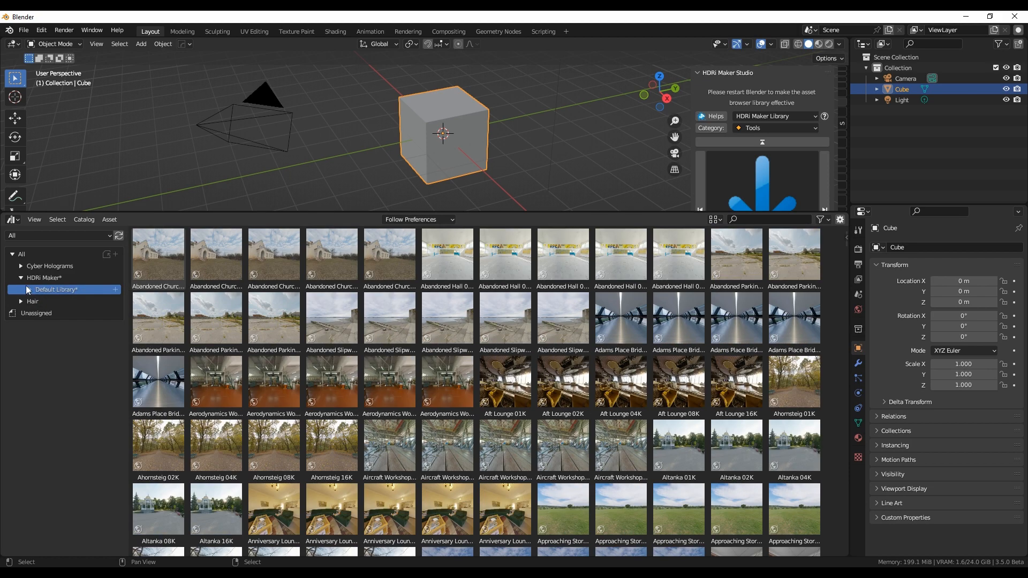
{"action": "left_click", "coordinate": [20, 278]}
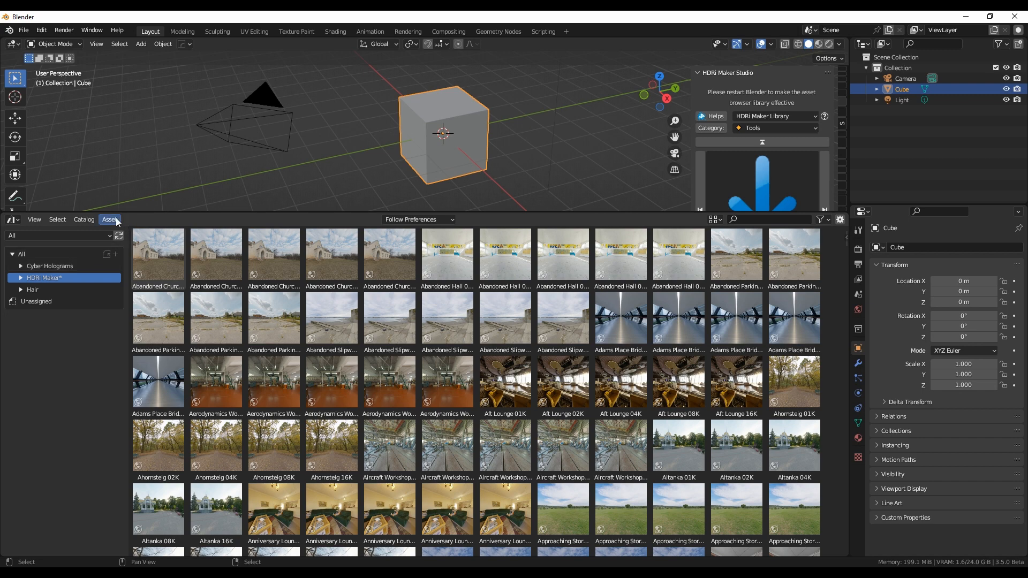
{"action": "left_click", "coordinate": [18, 221]}
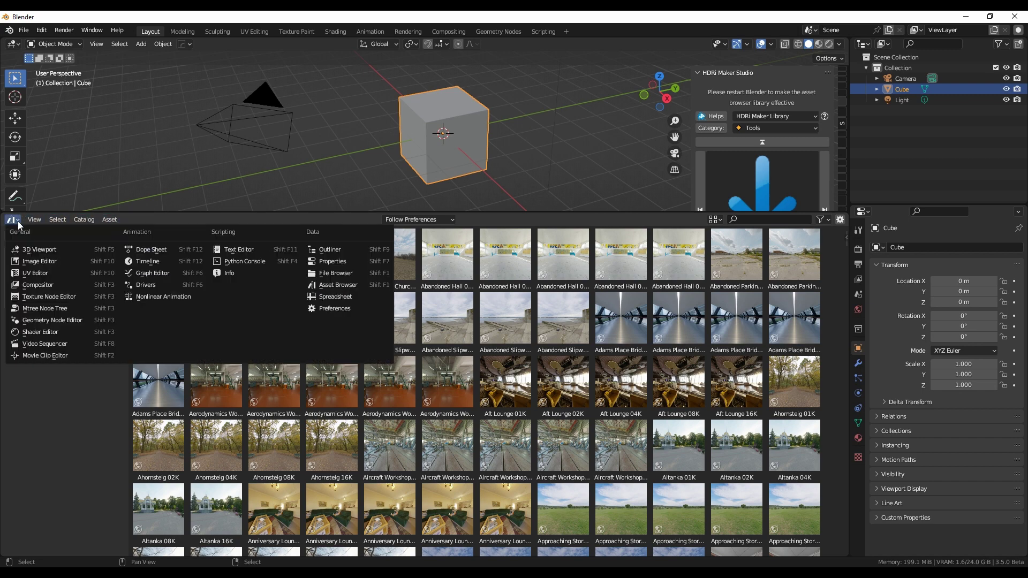
{"action": "left_click", "coordinate": [131, 262]}
{"action": "left_click_drag", "start_coordinate": [313, 215], "coordinate": [282, 472]}
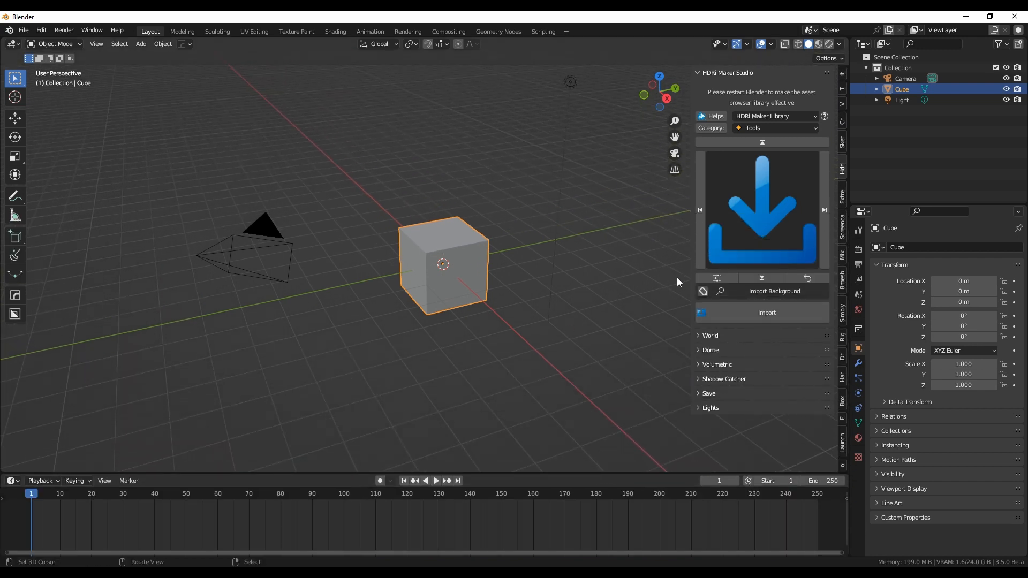
- Rebuild the HDRi Maker library for the Asset Browser from Libraries preferences, then close Preferences
{"action": "left_click", "coordinate": [719, 278]}
{"action": "left_click_drag", "start_coordinate": [734, 137], "coordinate": [447, 96]}
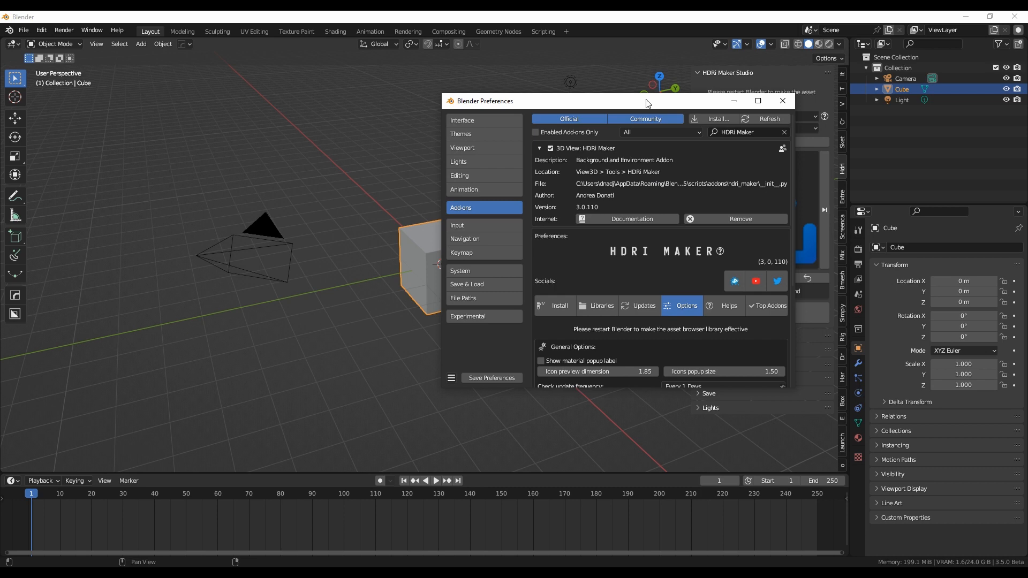
{"action": "scroll", "coordinate": [440, 212], "scroll_direction": "down", "scroll_amount": 2}
{"action": "scroll", "coordinate": [441, 212], "scroll_direction": "down", "scroll_amount": 4}
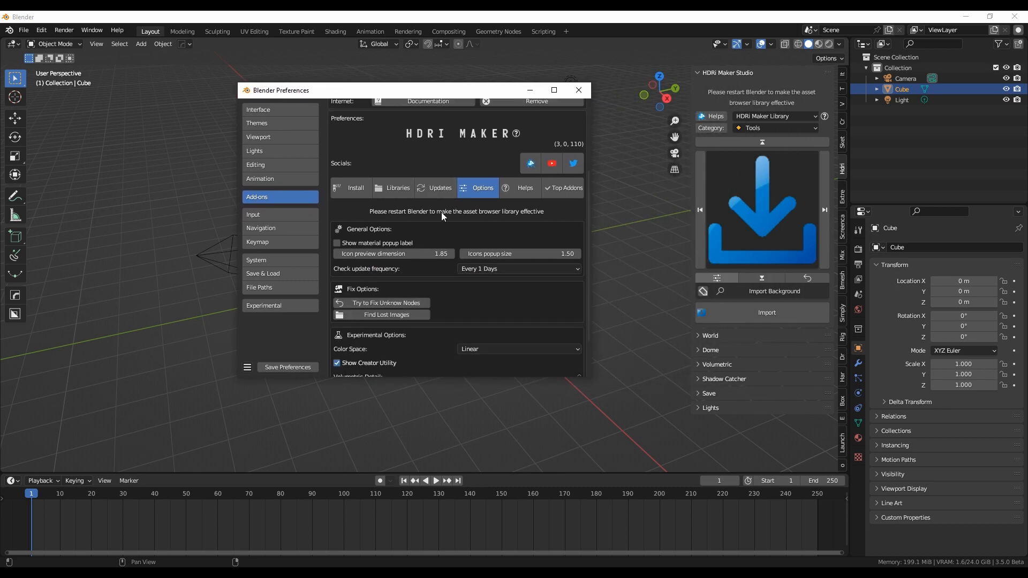
{"action": "left_click", "coordinate": [392, 172]}
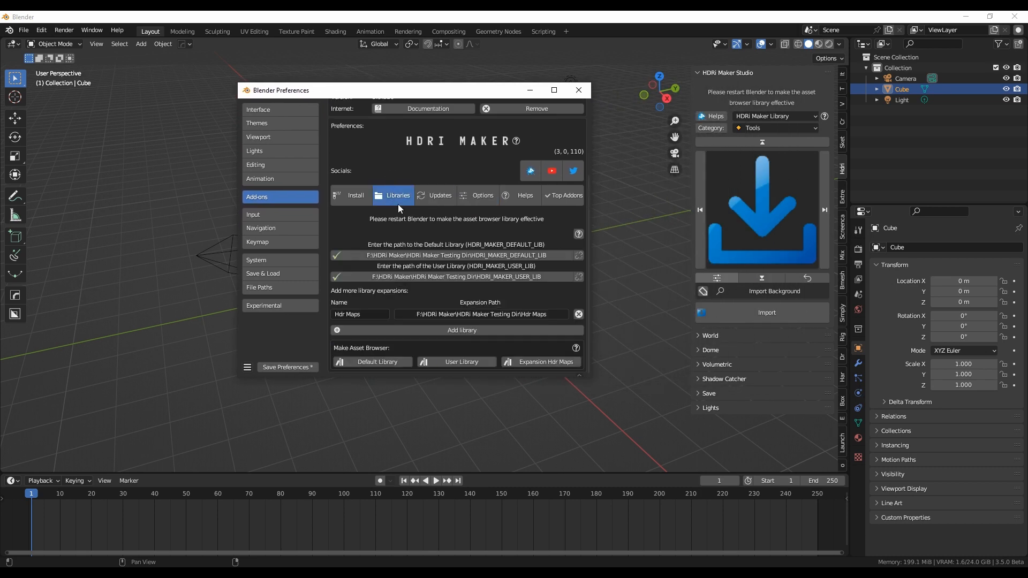
{"action": "left_click", "coordinate": [539, 363]}
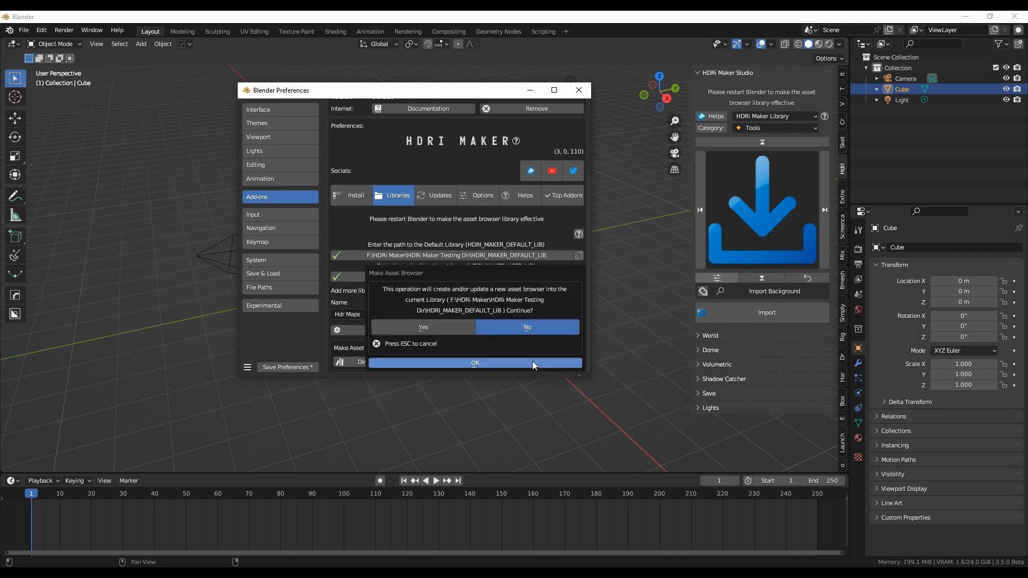
{"action": "left_click", "coordinate": [470, 363]}
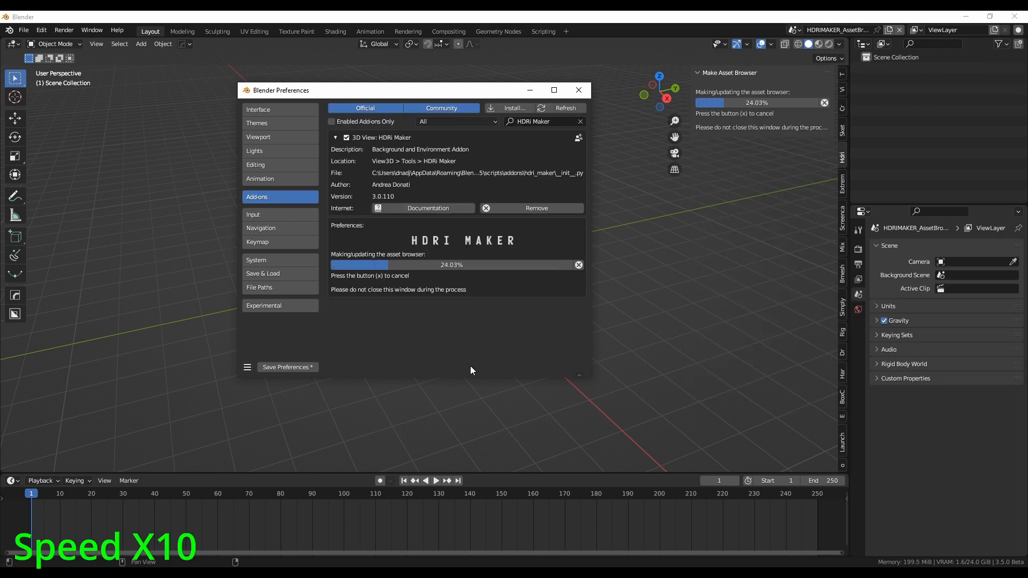
{"action": "left_click_drag", "start_coordinate": [591, 377], "coordinate": [630, 398]}
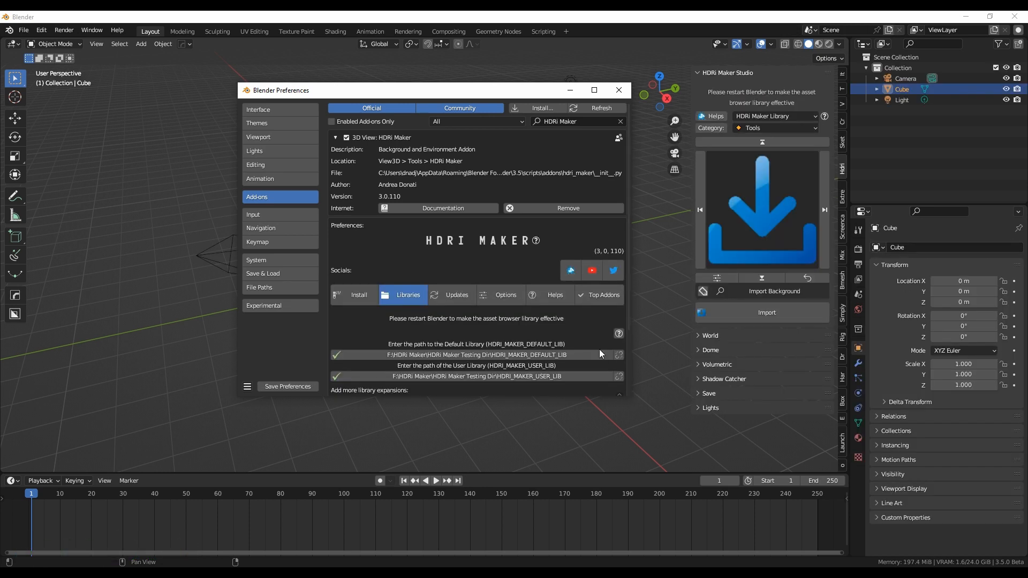
{"action": "left_click", "coordinate": [616, 93]}
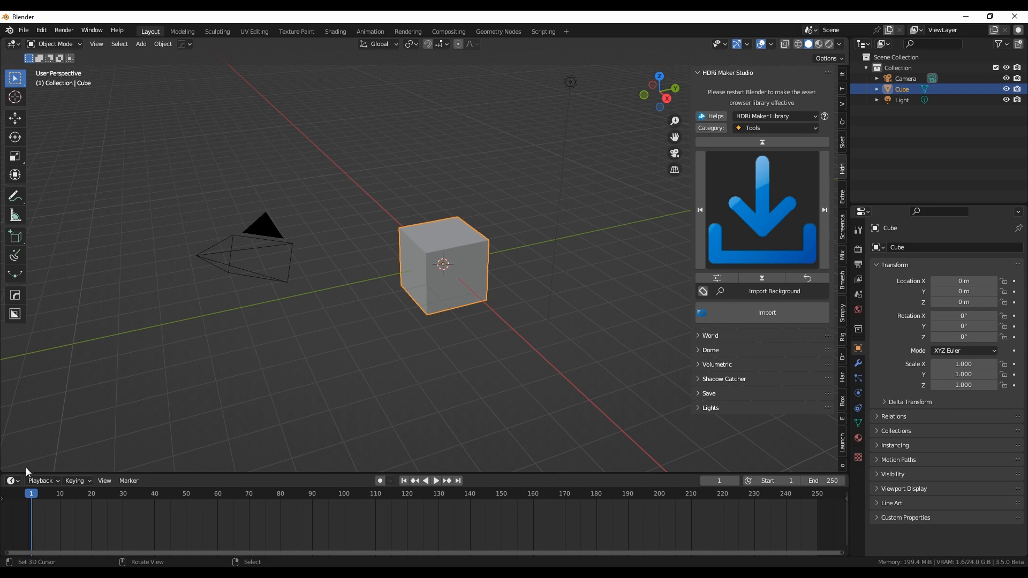
- Turn the timeline into a taller Asset Browser and refresh the HDRi Maker library contents
{"action": "left_click", "coordinate": [12, 481]}
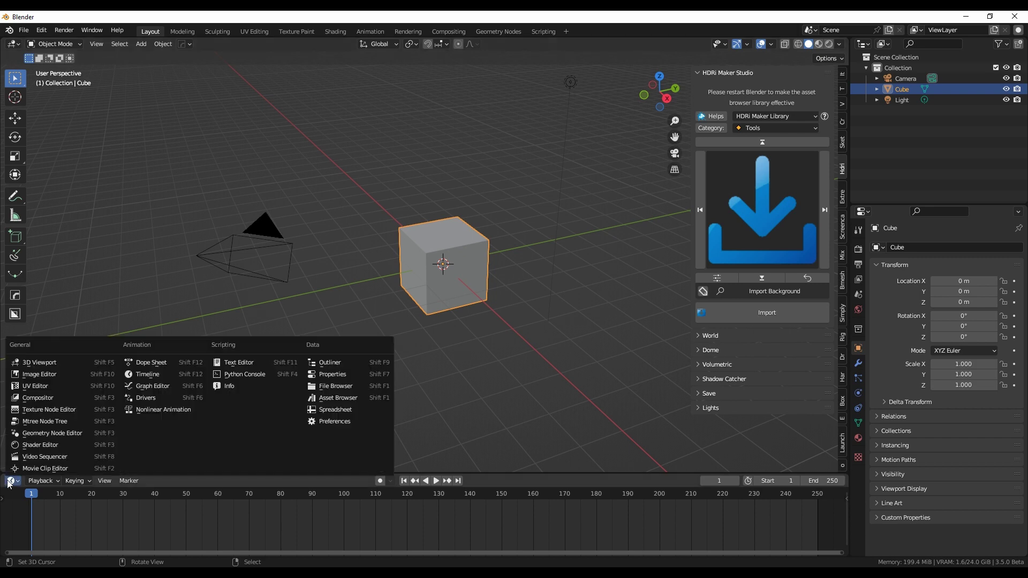
{"action": "left_click", "coordinate": [323, 398]}
{"action": "left_click_drag", "start_coordinate": [348, 472], "coordinate": [376, 319]}
{"action": "left_click", "coordinate": [21, 389]}
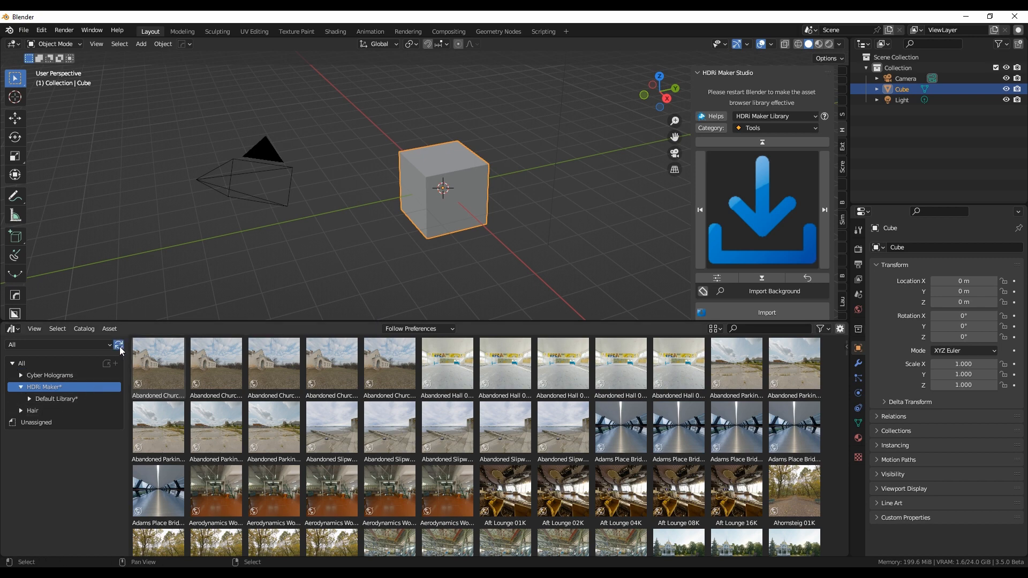
{"action": "left_click", "coordinate": [120, 347]}
{"action": "left_click", "coordinate": [19, 388]}
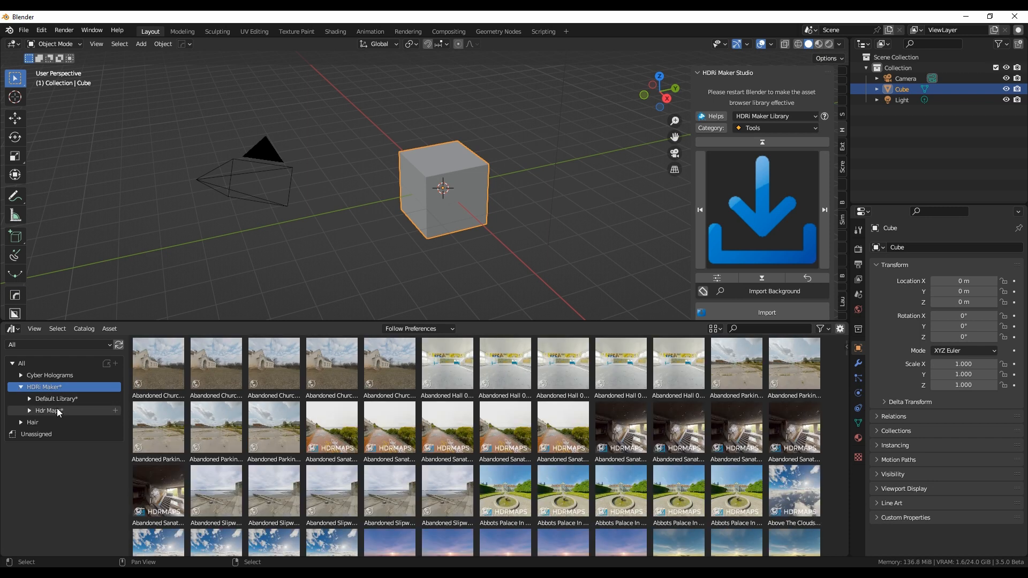
- Expand Hdr Maps > 4k and show its City-Town Location HDRIs
{"action": "left_click", "coordinate": [58, 410]}
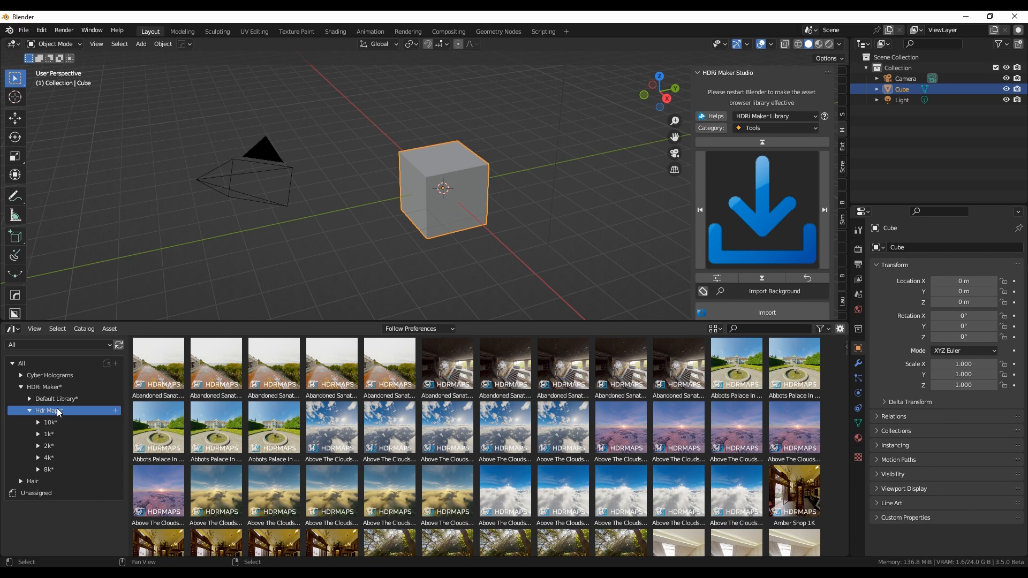
{"action": "left_click", "coordinate": [56, 456]}
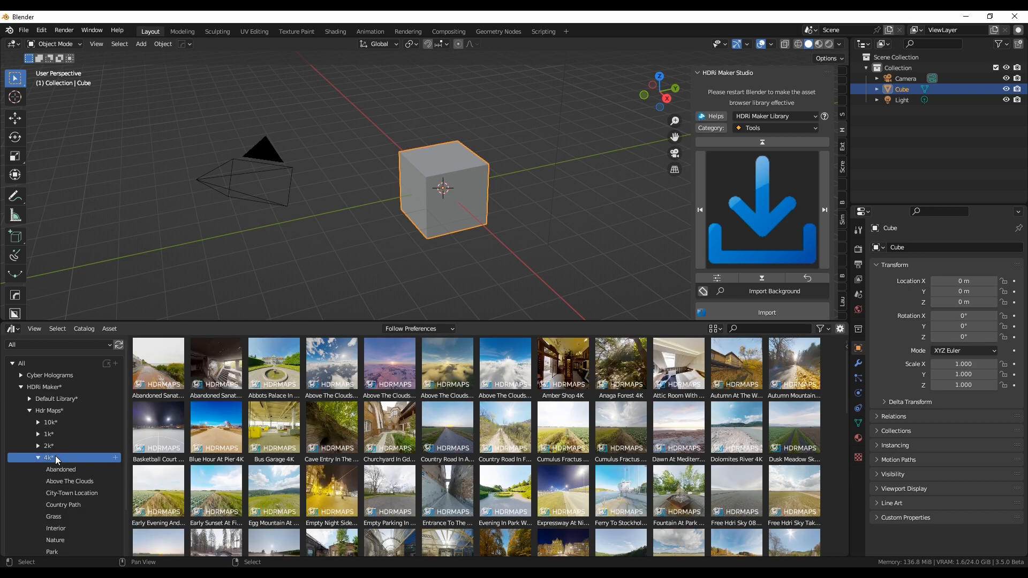
{"action": "left_click", "coordinate": [70, 494]}
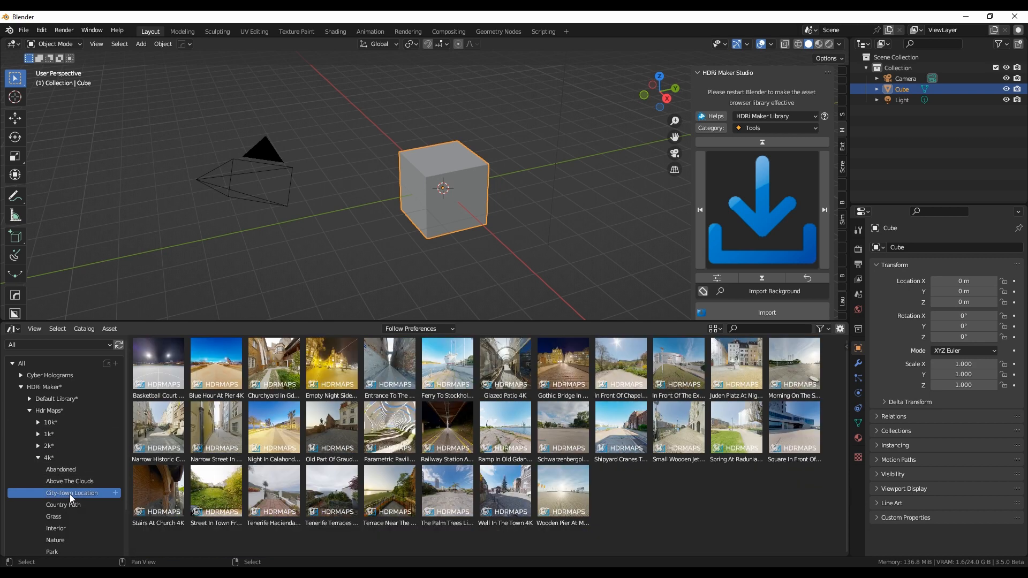
- With rendered shading on, drop the Basketball Court At Night 4K HDRI into the scene as world background
{"action": "left_click", "coordinate": [830, 44]}
{"action": "left_click", "coordinate": [857, 251]}
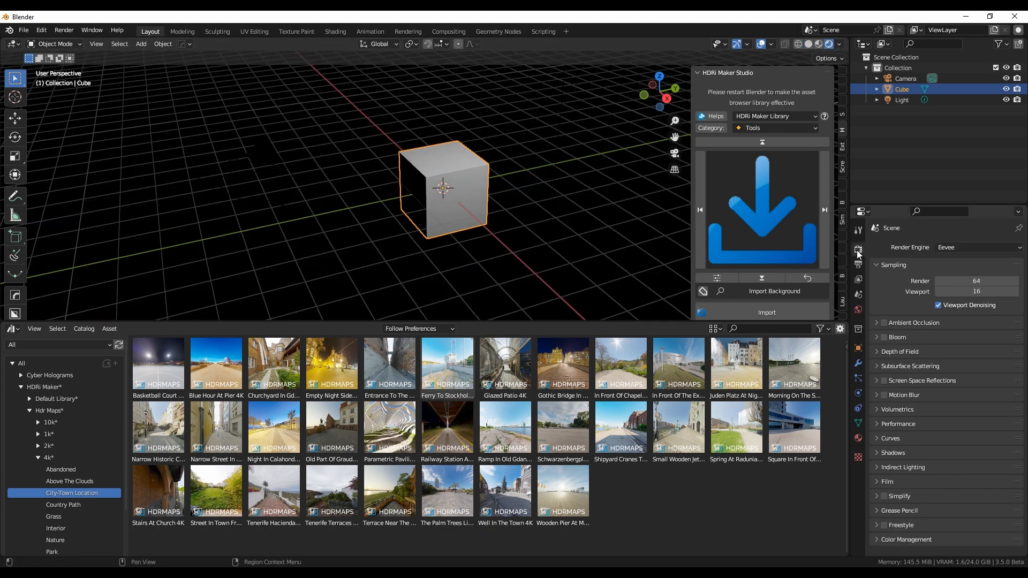
{"action": "mouse_move", "coordinate": [664, 258]}
{"action": "middle_mouse_down"}
{"action": "mouse_move", "coordinate": [519, 204]}
{"action": "mouse_move", "coordinate": [544, 205]}
{"action": "middle_mouse_up"}
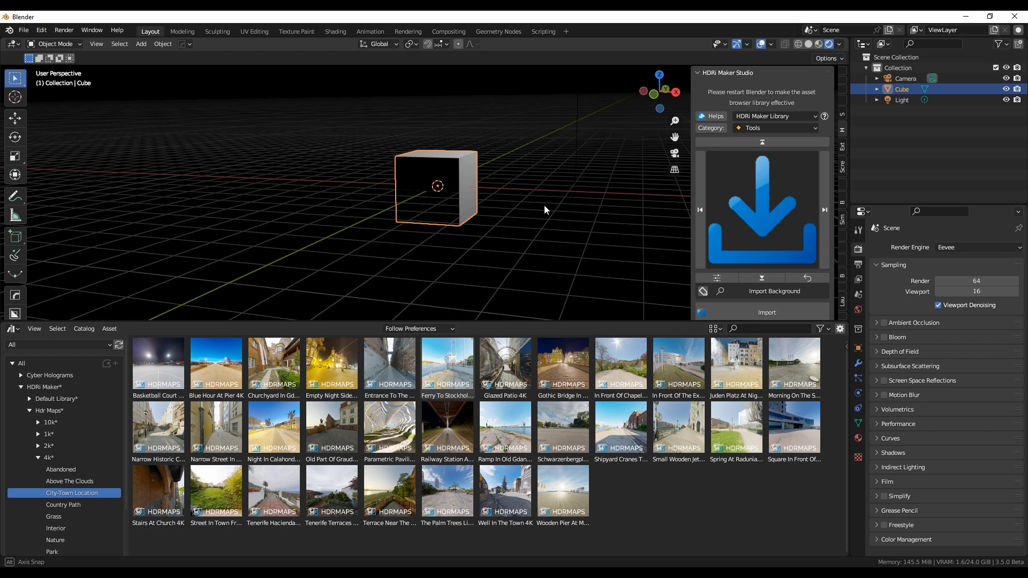
{"action": "left_click_drag", "start_coordinate": [161, 366], "coordinate": [543, 207]}
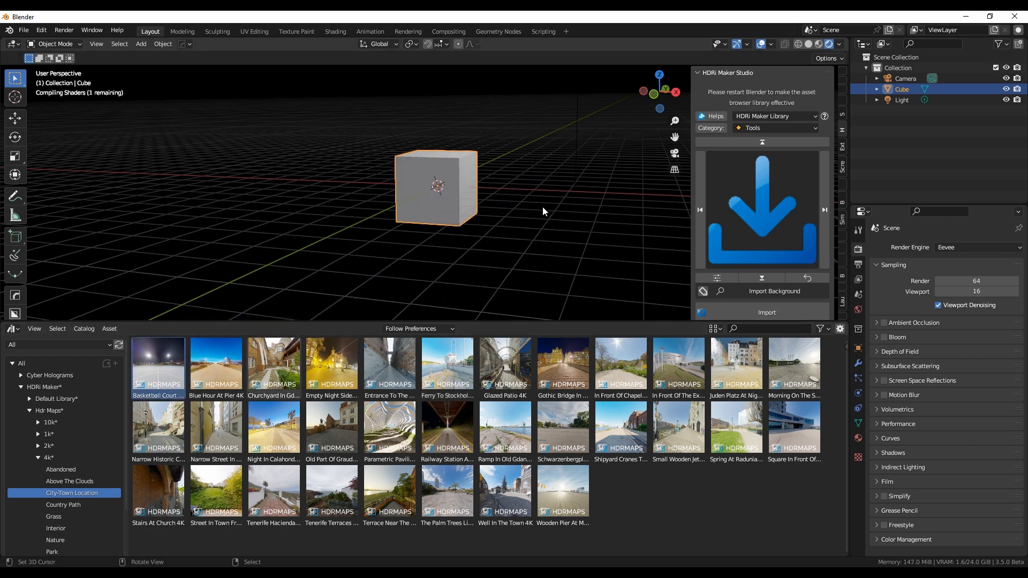
- Hide the sidebar and orbit around the cube to view the HDRI background
{"action": "key", "text": "n"}
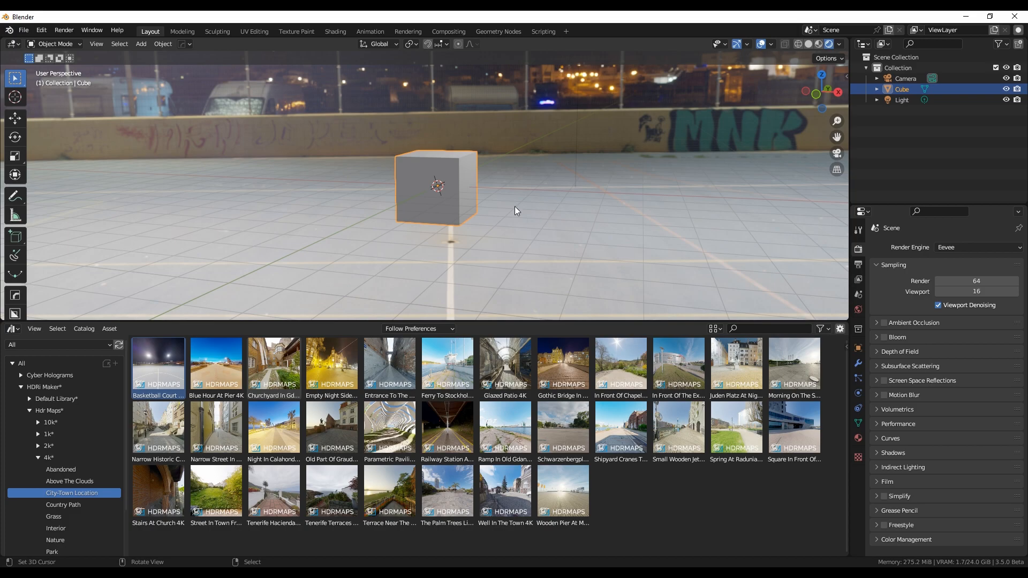
{"action": "mouse_move", "coordinate": [515, 207]}
{"action": "middle_mouse_down"}
{"action": "mouse_move", "coordinate": [414, 195]}
{"action": "mouse_move", "coordinate": [488, 192]}
{"action": "mouse_move", "coordinate": [485, 179]}
{"action": "mouse_move", "coordinate": [525, 324]}
{"action": "middle_mouse_up"}
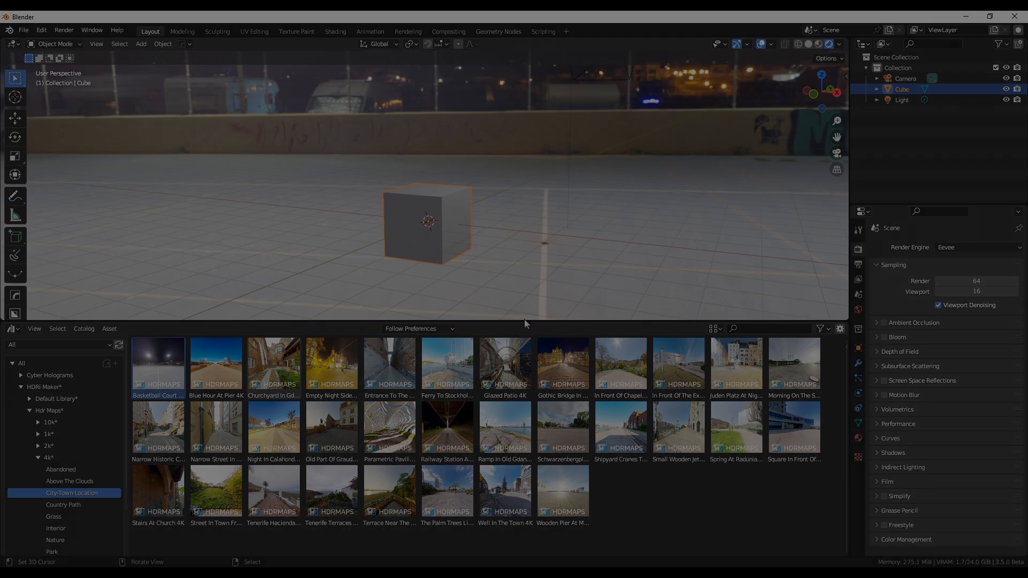